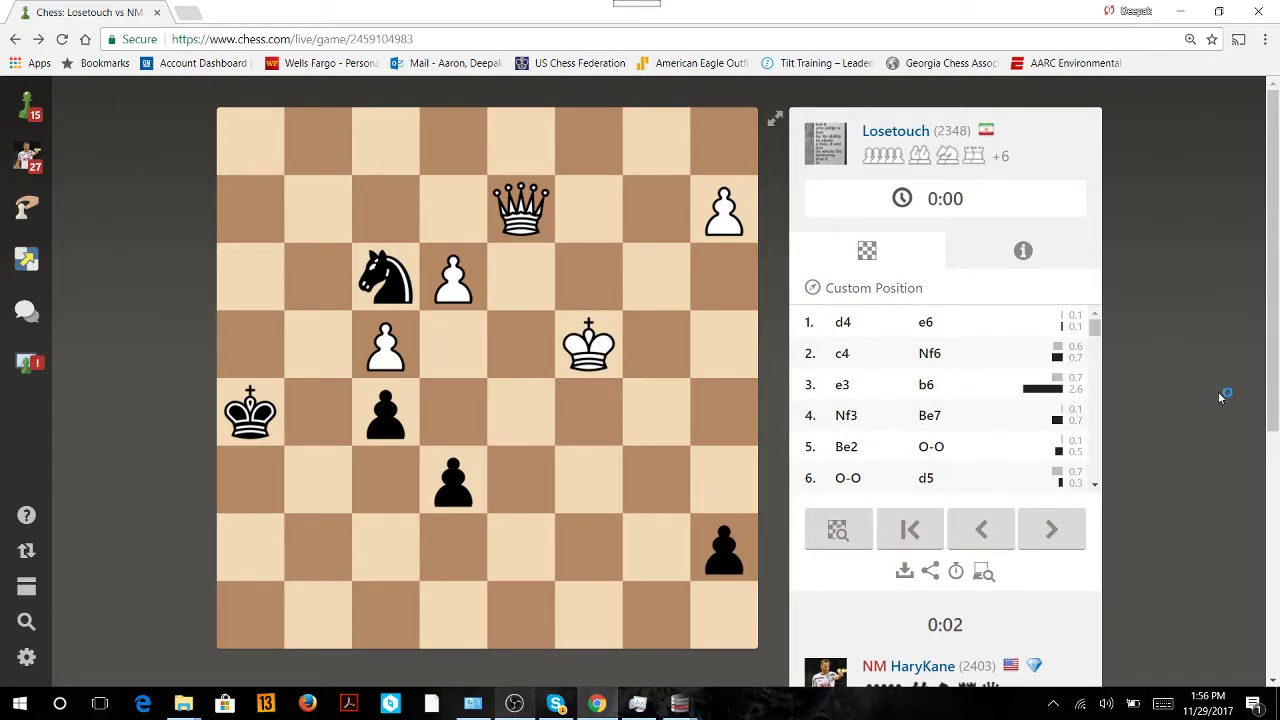
- Download the Chess.com game as a PGN file into Downloads and open it in ChessBase
{"action": "mouse_move", "coordinate": [28, 157]}
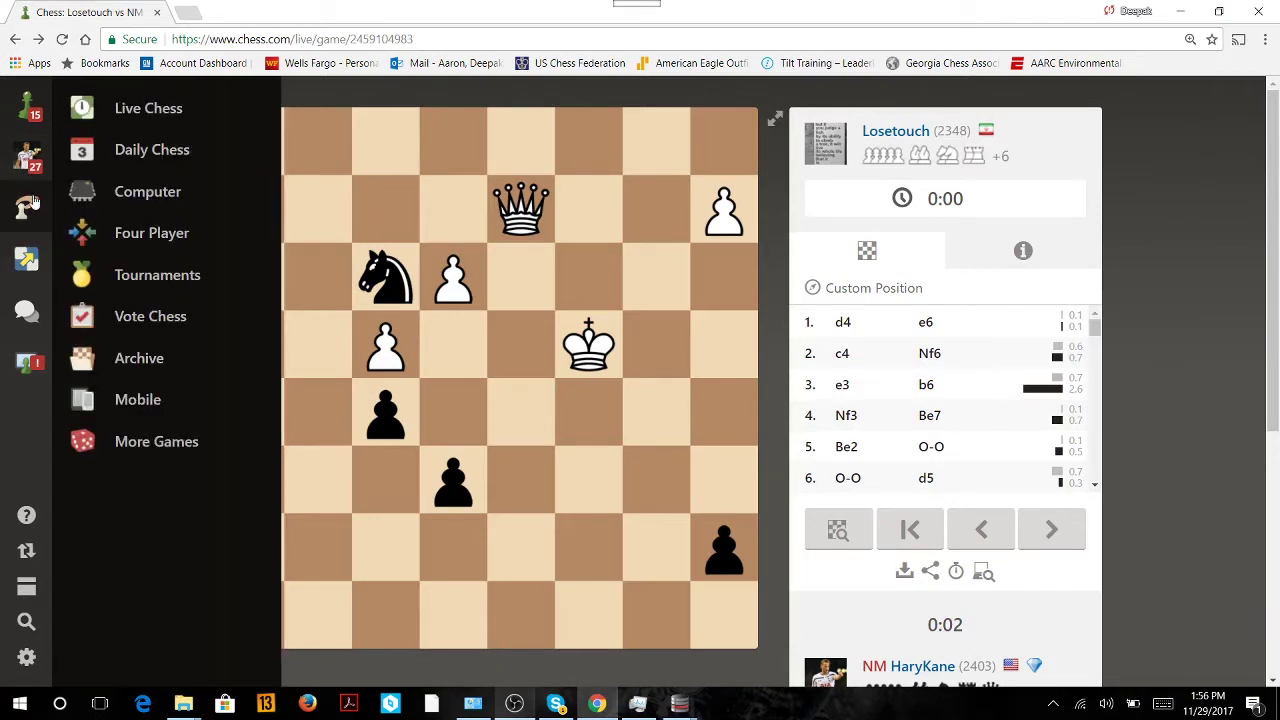
{"action": "left_click", "coordinate": [145, 357]}
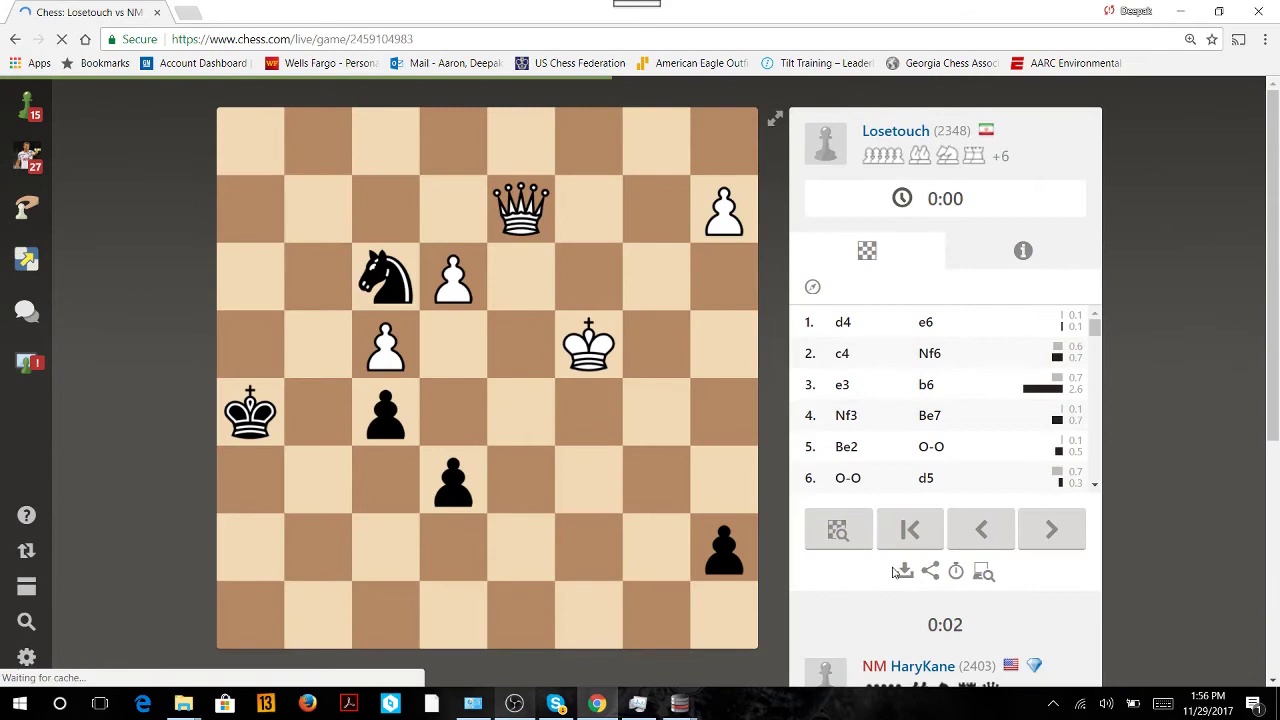
{"action": "left_click", "coordinate": [905, 574]}
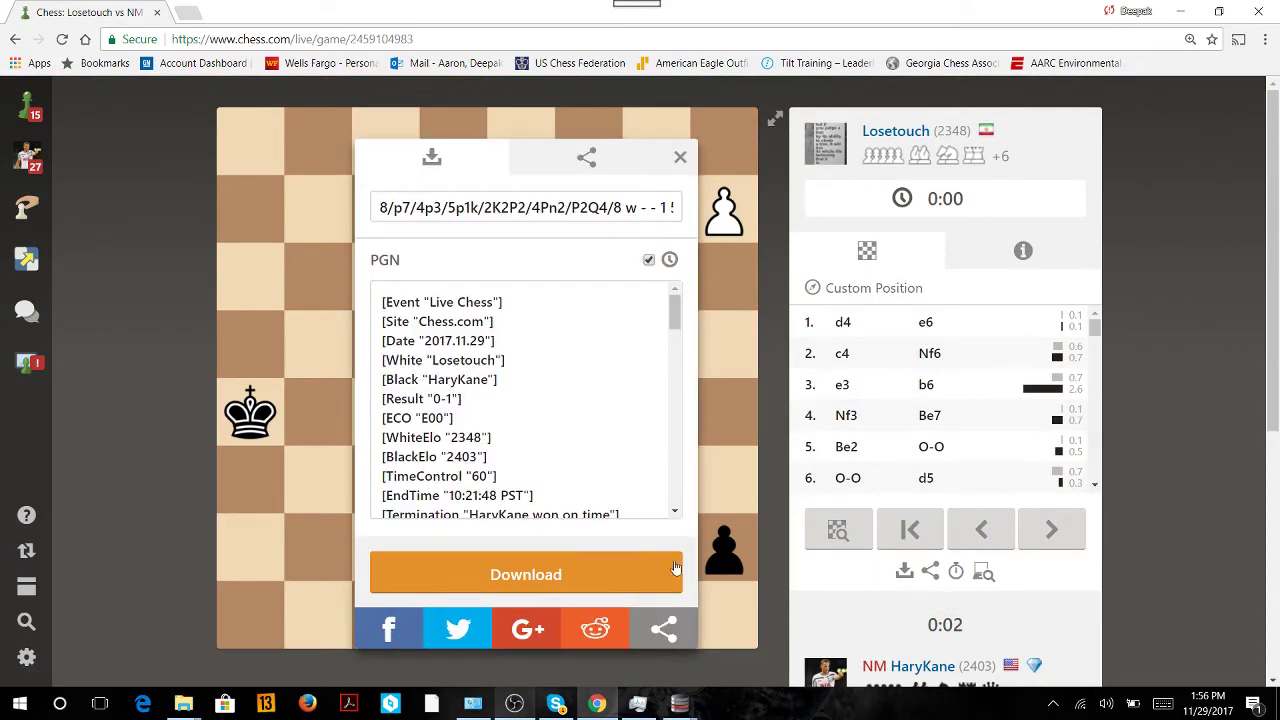
{"action": "left_click", "coordinate": [587, 568]}
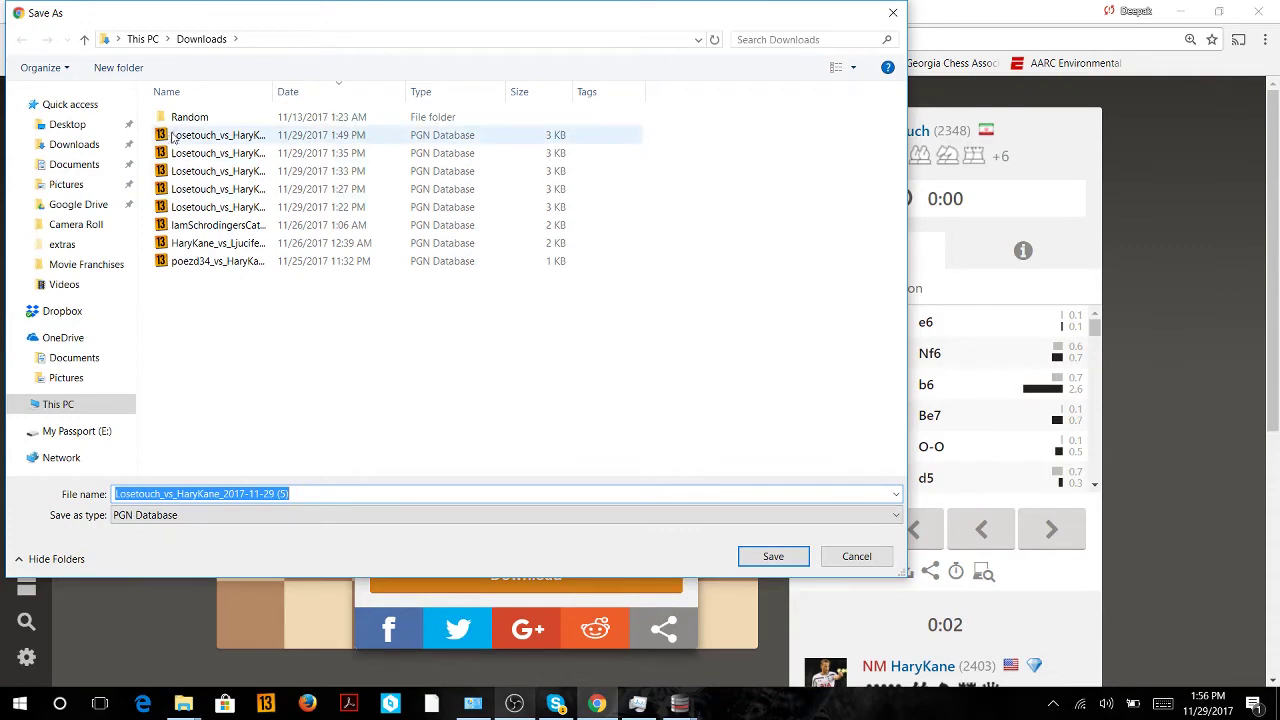
{"action": "left_click", "coordinate": [774, 557]}
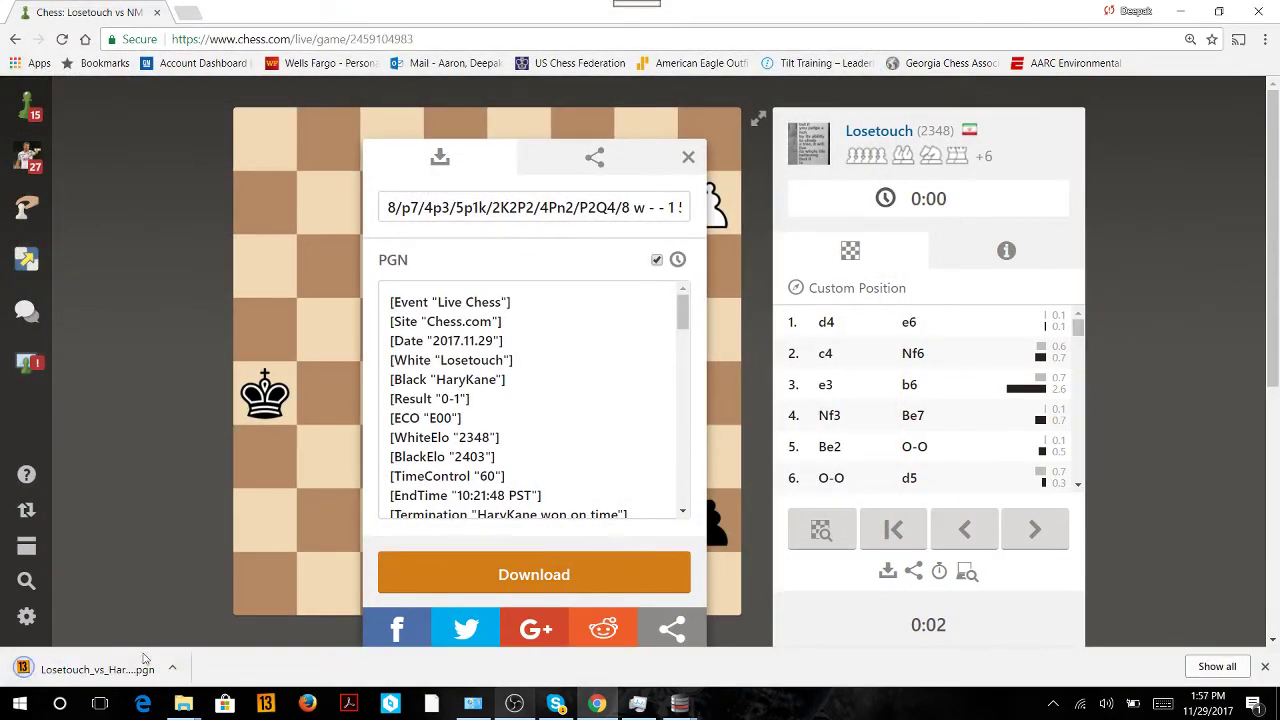
{"action": "left_click", "coordinate": [141, 668]}
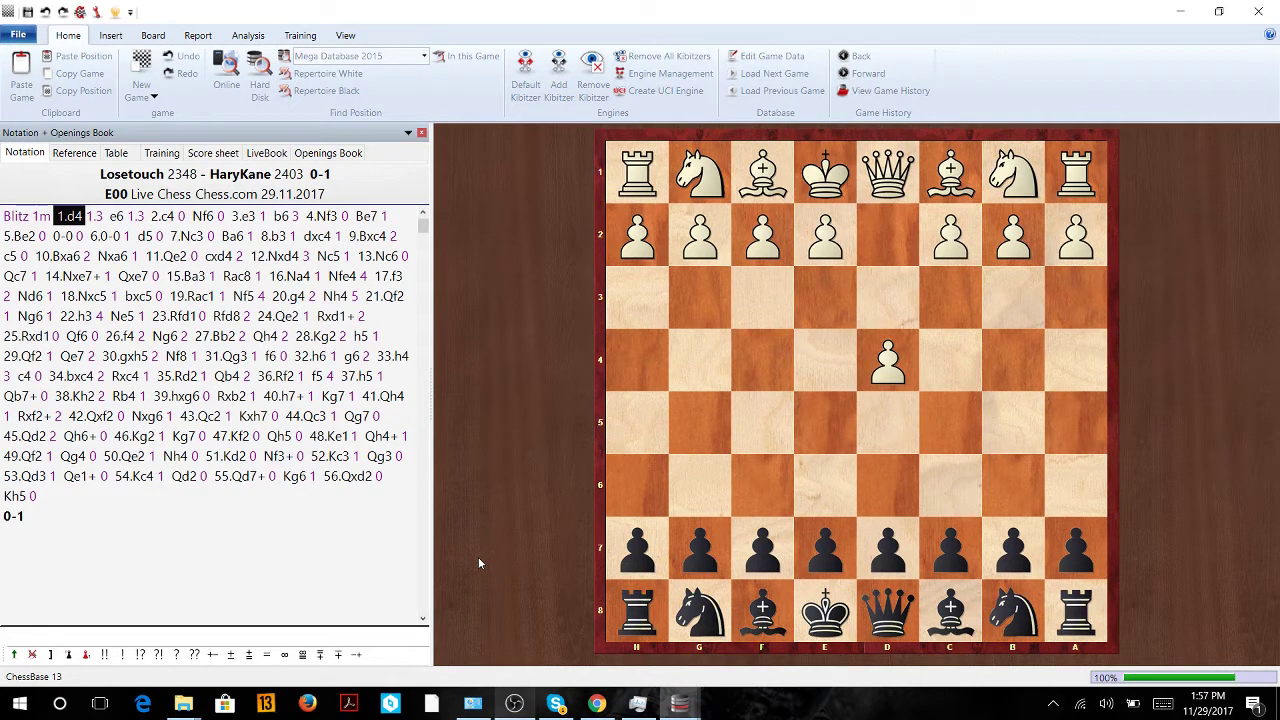
- Replay the game's opening moves with the right arrow key up to 3.e3
{"action": "key", "text": "Right"}
{"action": "key", "text": "Right"}
{"action": "key", "text": "Right"}
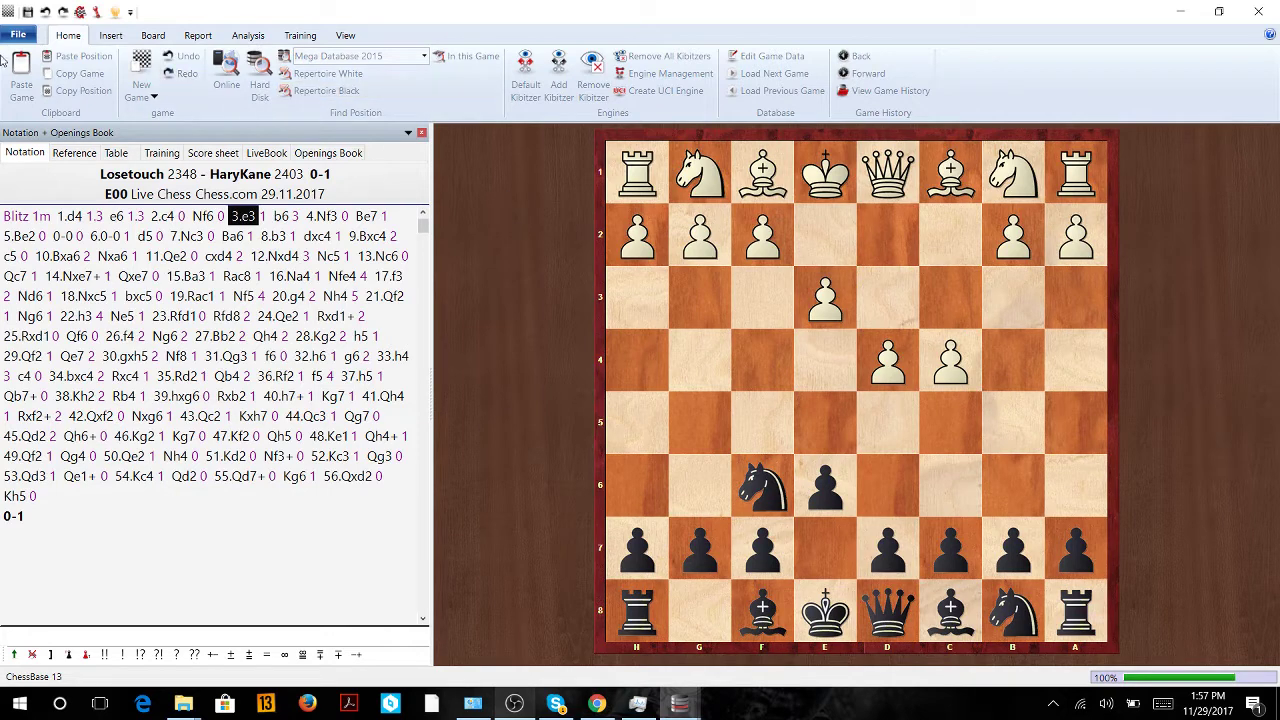
- Show the Reference tab with Mega Database 2015 statistics for the position after 3.e3
{"action": "left_click", "coordinate": [86, 152]}
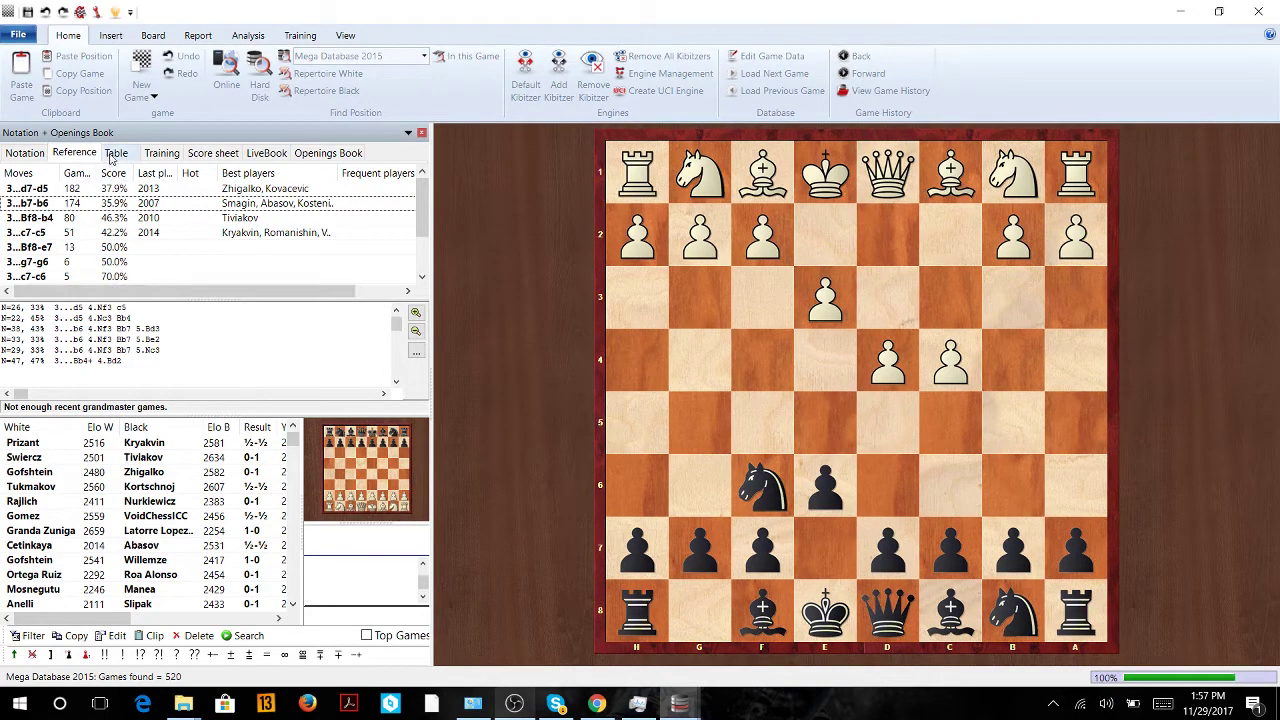
{"action": "mouse_move", "coordinate": [122, 197]}
{"action": "left_mouse_down"}
{"action": "mouse_move", "coordinate": [106, 208]}
{"action": "mouse_move", "coordinate": [120, 188]}
{"action": "left_mouse_up"}
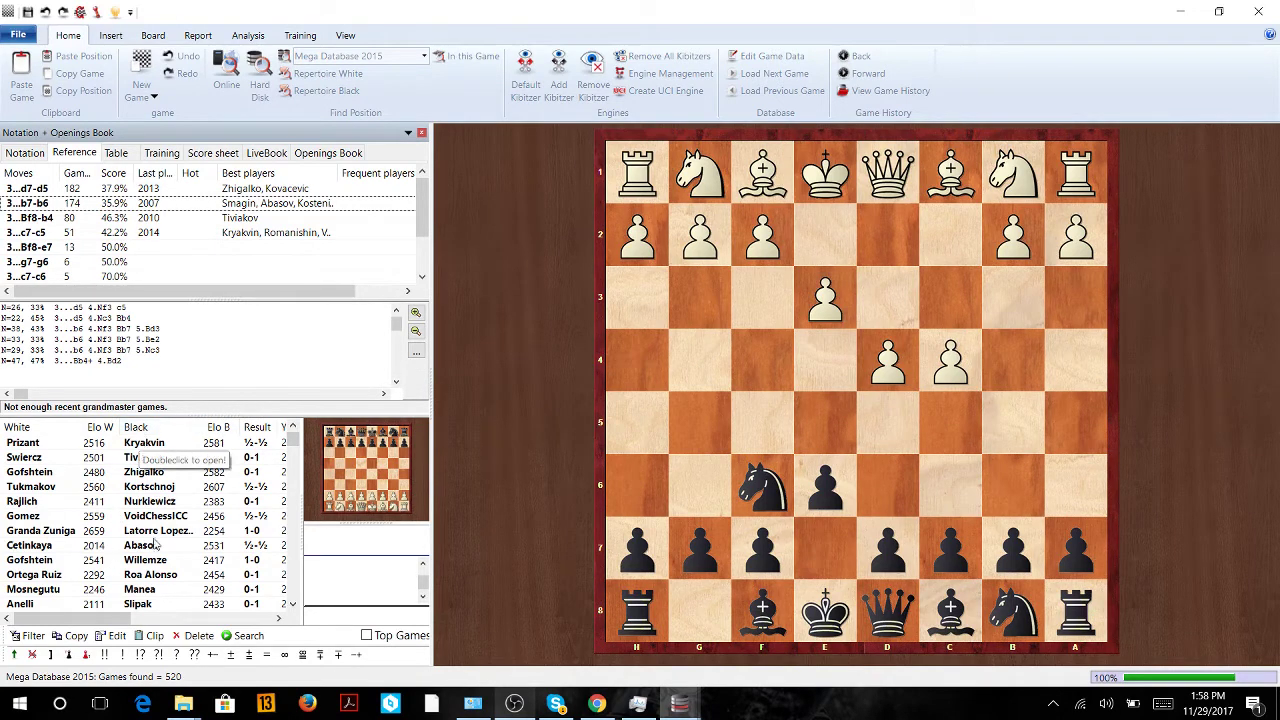
- Sort the 520 reference games by Elo W, highest-rated White player first
{"action": "left_click", "coordinate": [232, 432]}
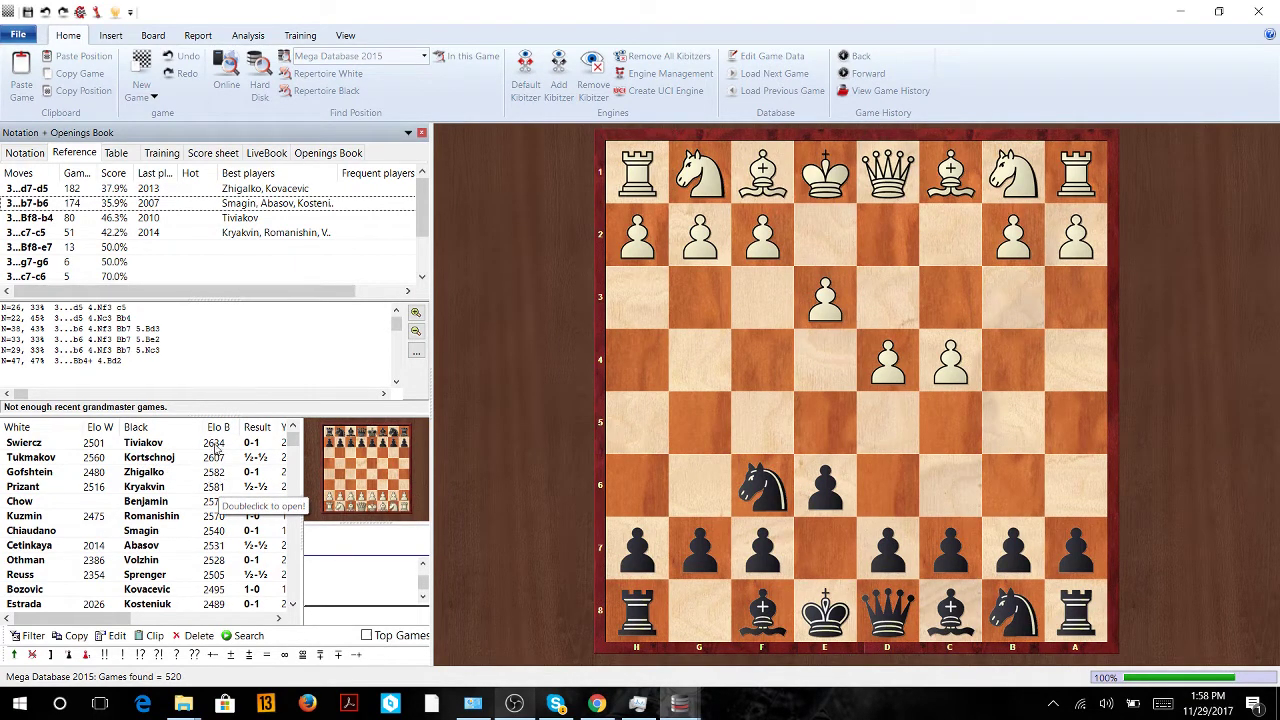
{"action": "left_click", "coordinate": [111, 428]}
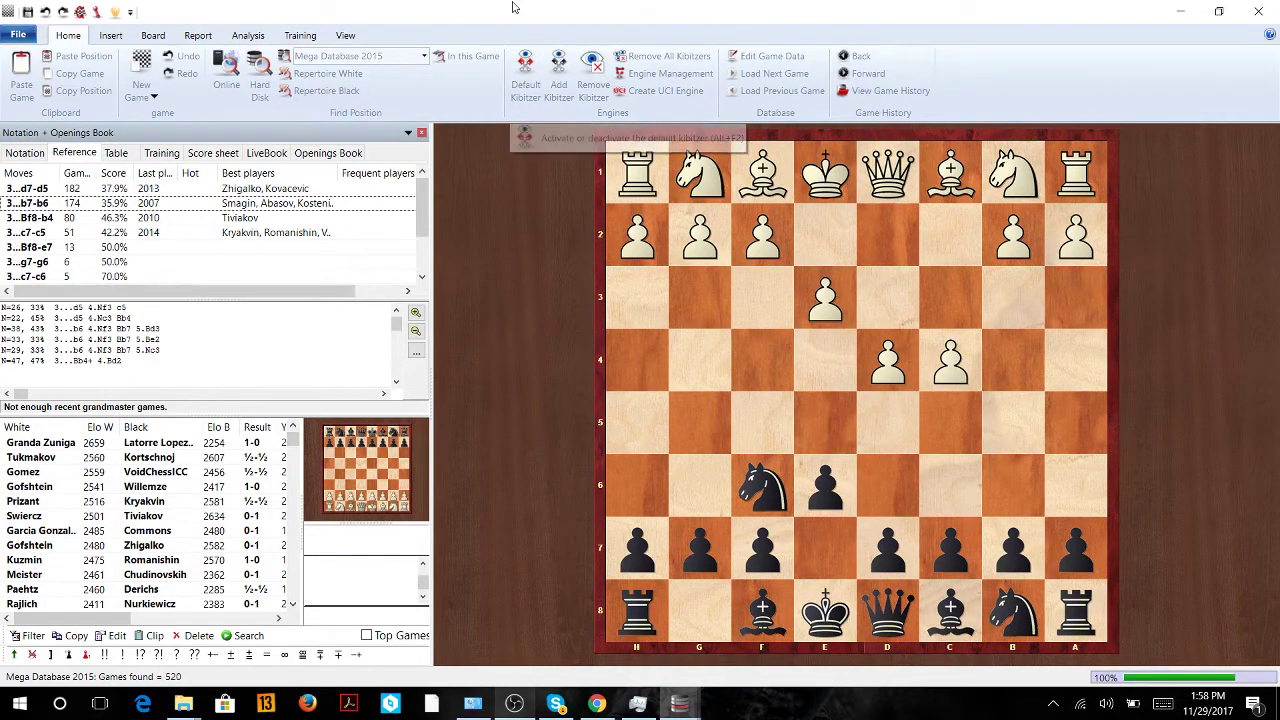
- Add Stockfish 8 64 as a kibitzer, widen its pane, and play 3...b5 4.Qa4
{"action": "left_click", "coordinate": [558, 70]}
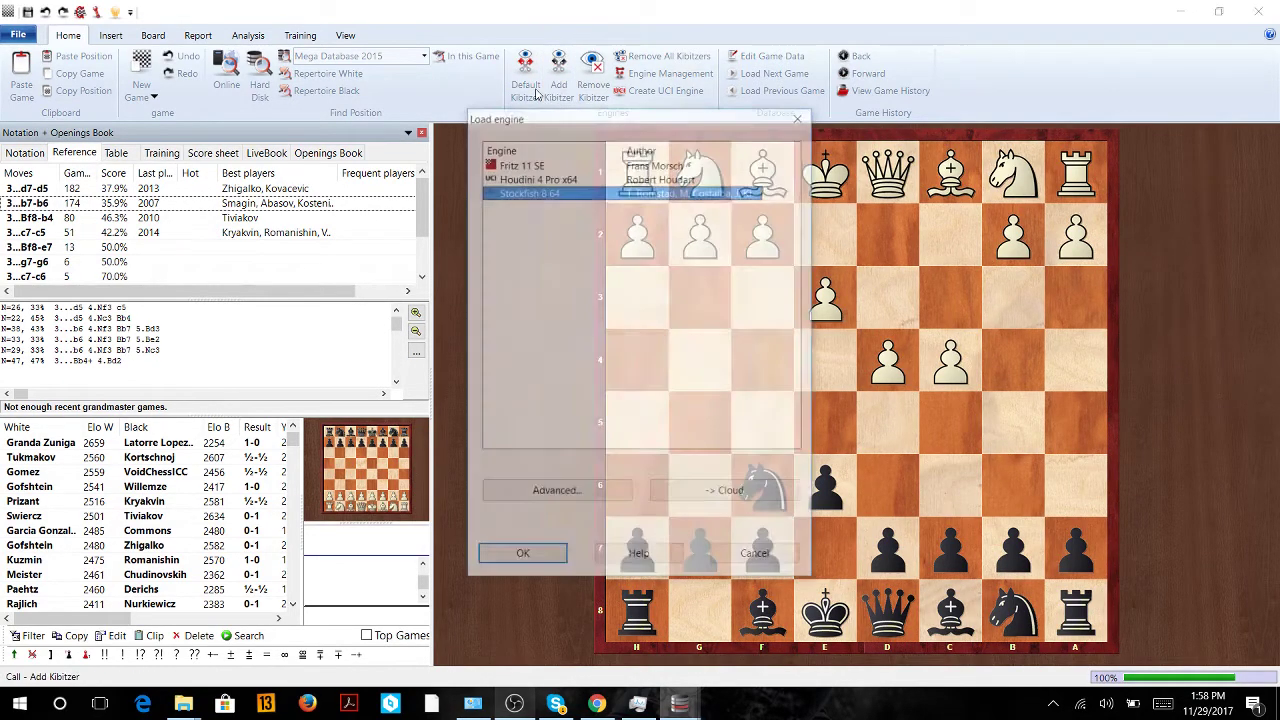
{"action": "left_click", "coordinate": [521, 557]}
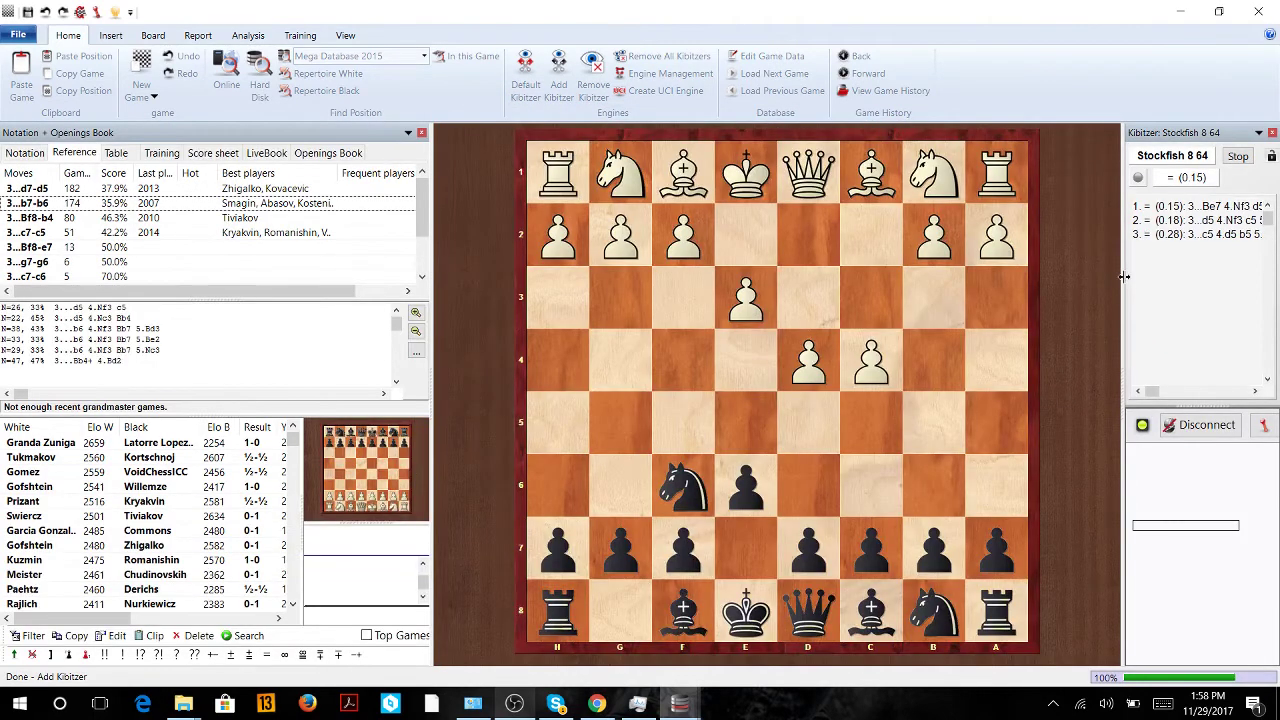
{"action": "mouse_move", "coordinate": [1123, 277]}
{"action": "left_mouse_down"}
{"action": "mouse_move", "coordinate": [1048, 272]}
{"action": "mouse_move", "coordinate": [1060, 270]}
{"action": "left_mouse_up"}
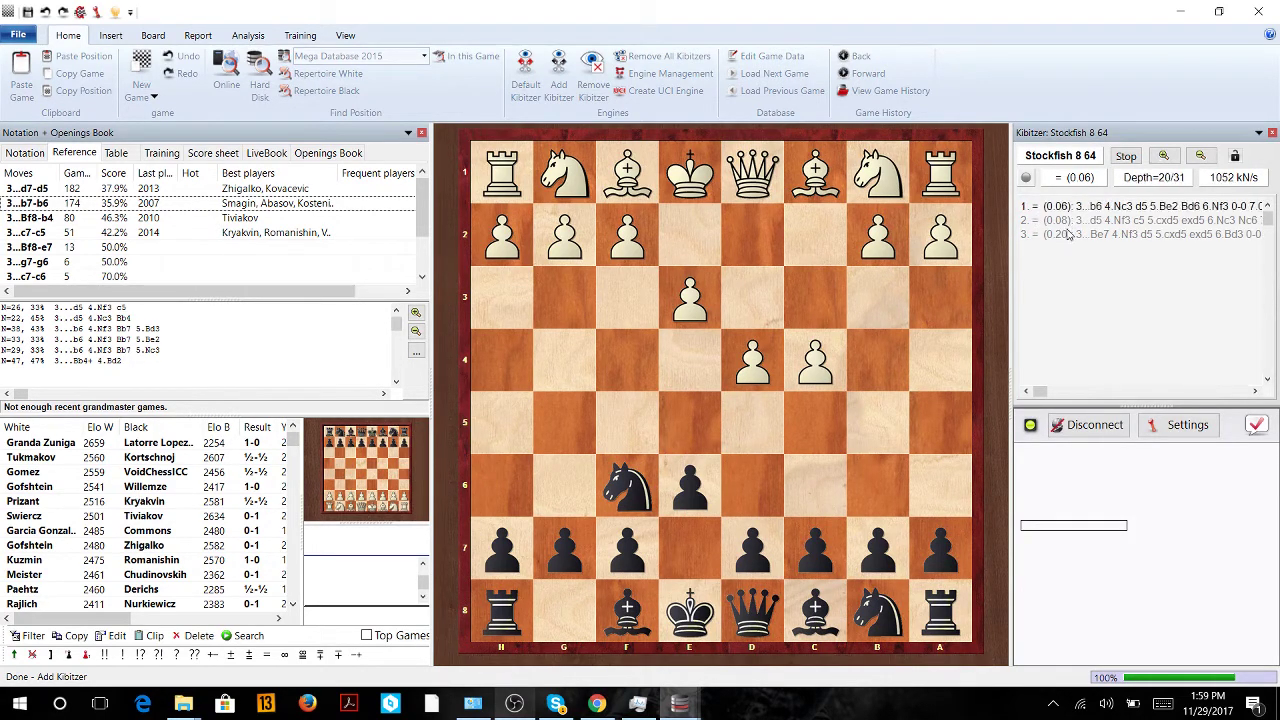
{"action": "left_click_drag", "start_coordinate": [884, 560], "coordinate": [878, 430]}
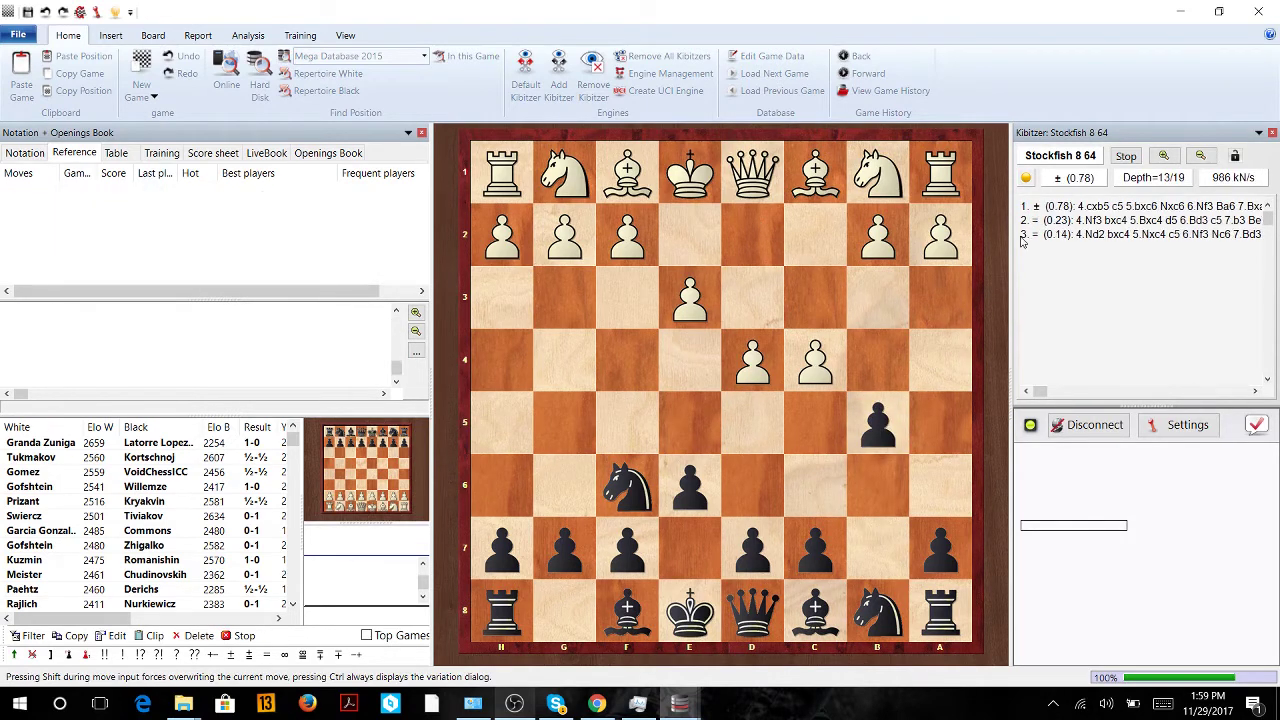
{"action": "left_click", "coordinate": [940, 360]}
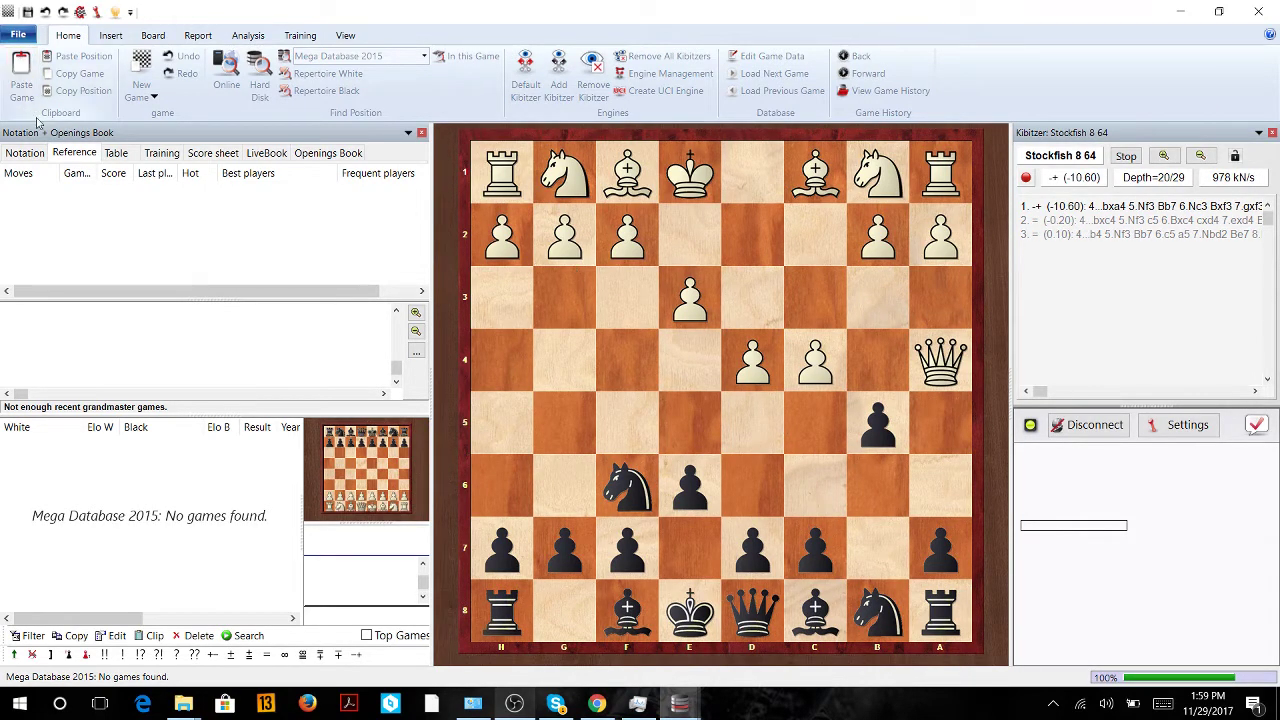
- Return to the Notation view and start saving the game into a database
{"action": "left_click", "coordinate": [25, 152]}
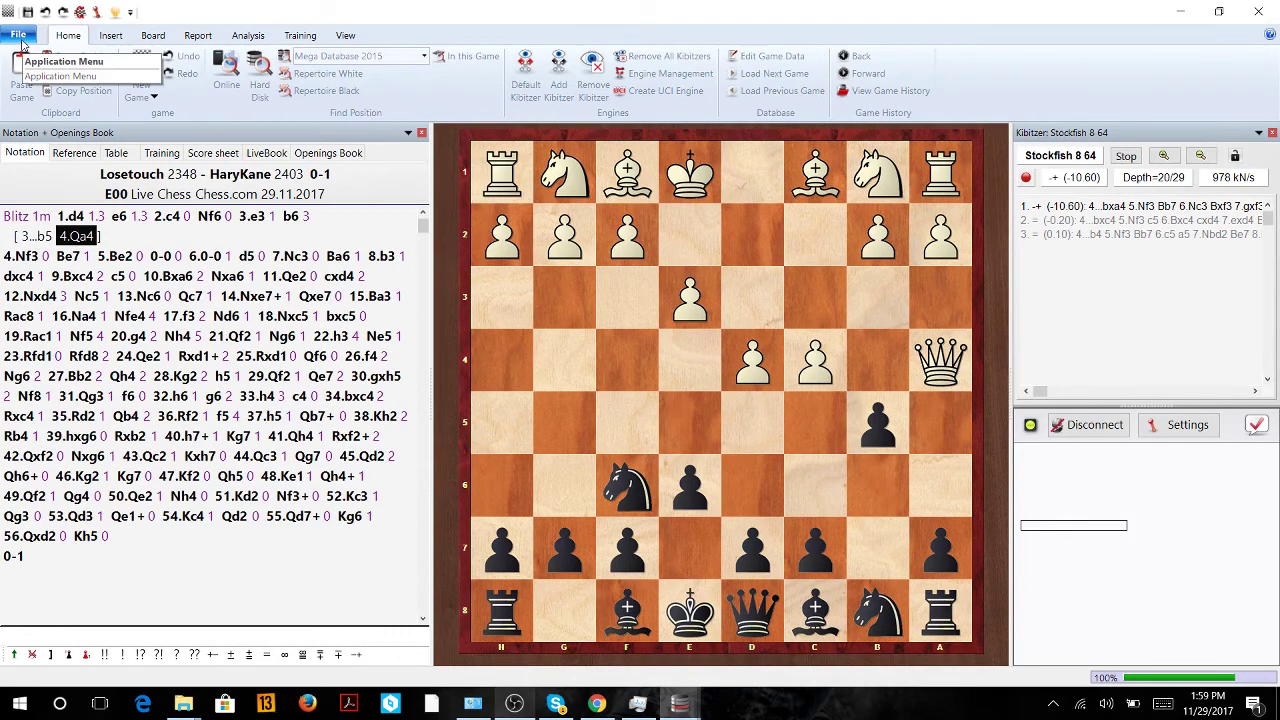
{"action": "left_click", "coordinate": [22, 42]}
{"action": "left_click", "coordinate": [70, 168]}
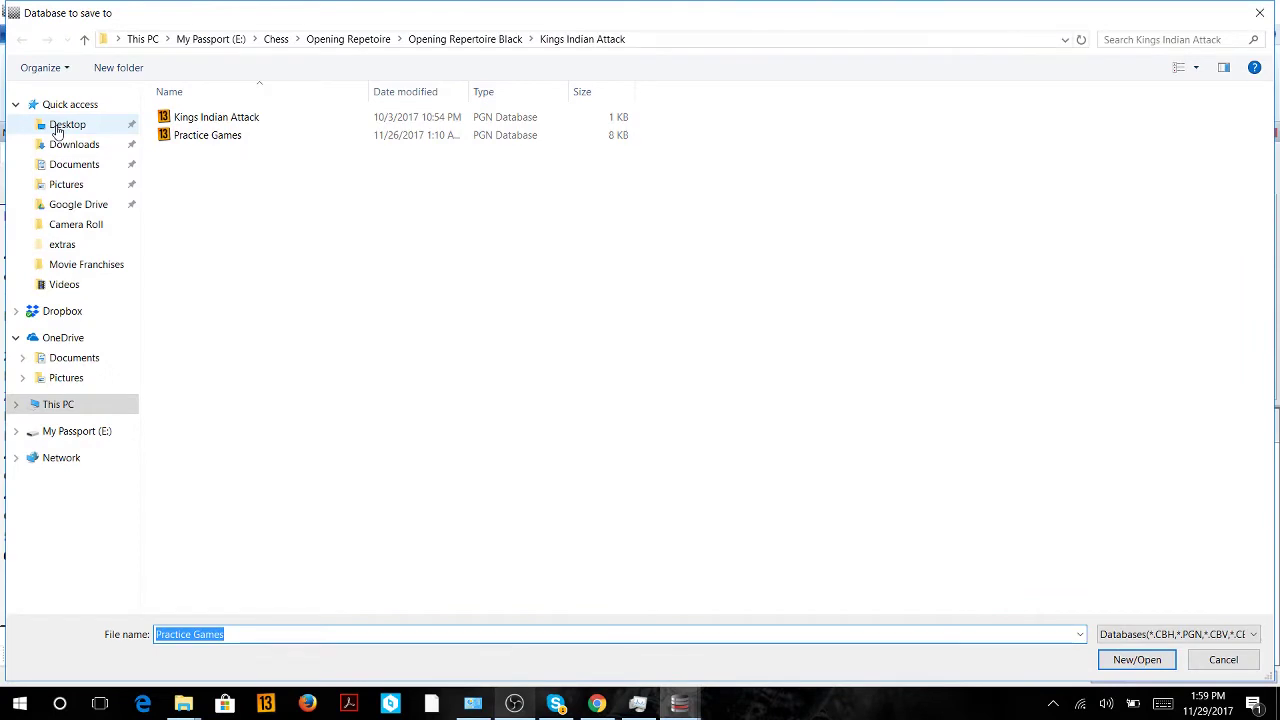
- Browse to E:\Chess\Opening Repetoire\Opening Repertoire Black\Nimzo\Main Lines in the save dialog
{"action": "left_click", "coordinate": [83, 410]}
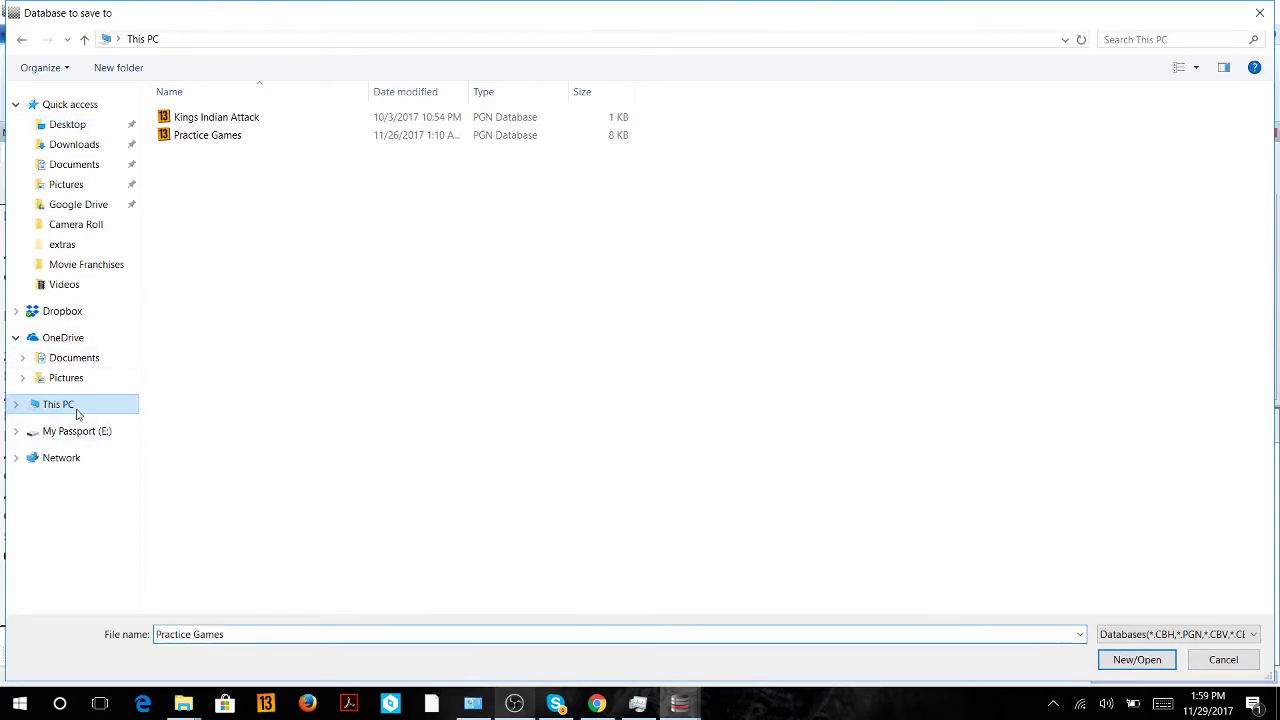
{"action": "double_click", "coordinate": [437, 272]}
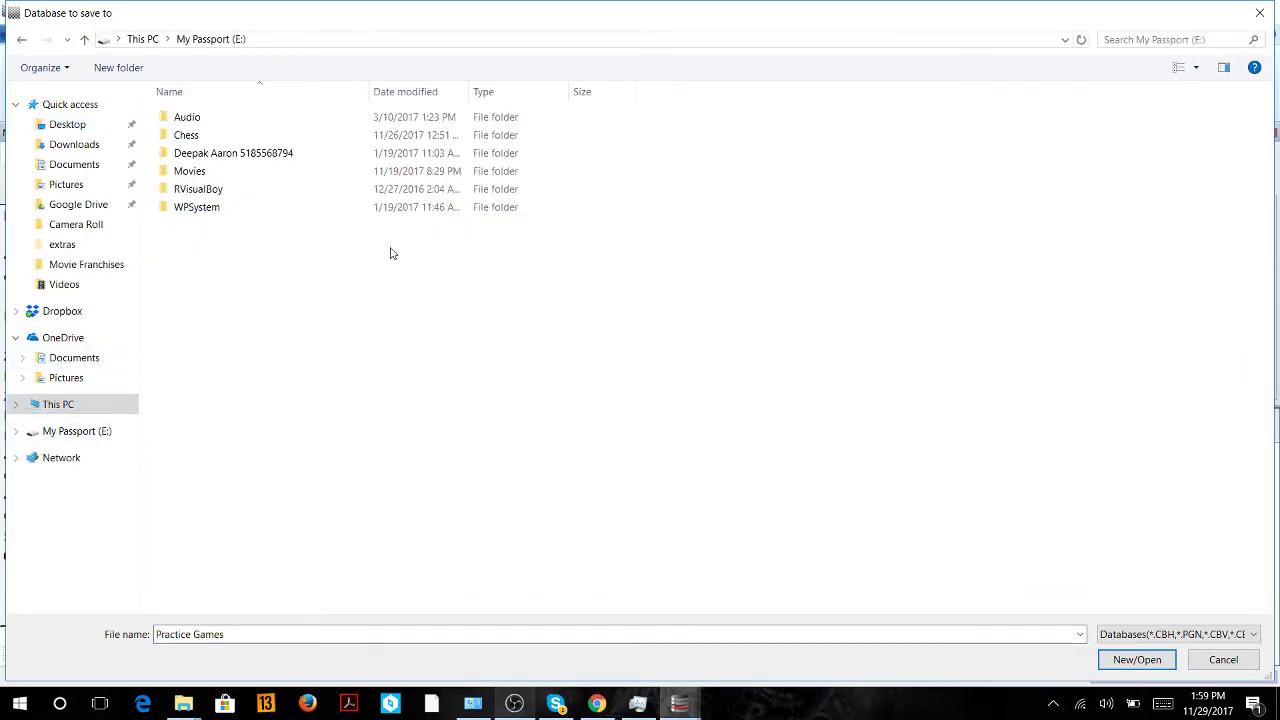
{"action": "left_click", "coordinate": [188, 137]}
{"action": "double_click", "coordinate": [188, 137]}
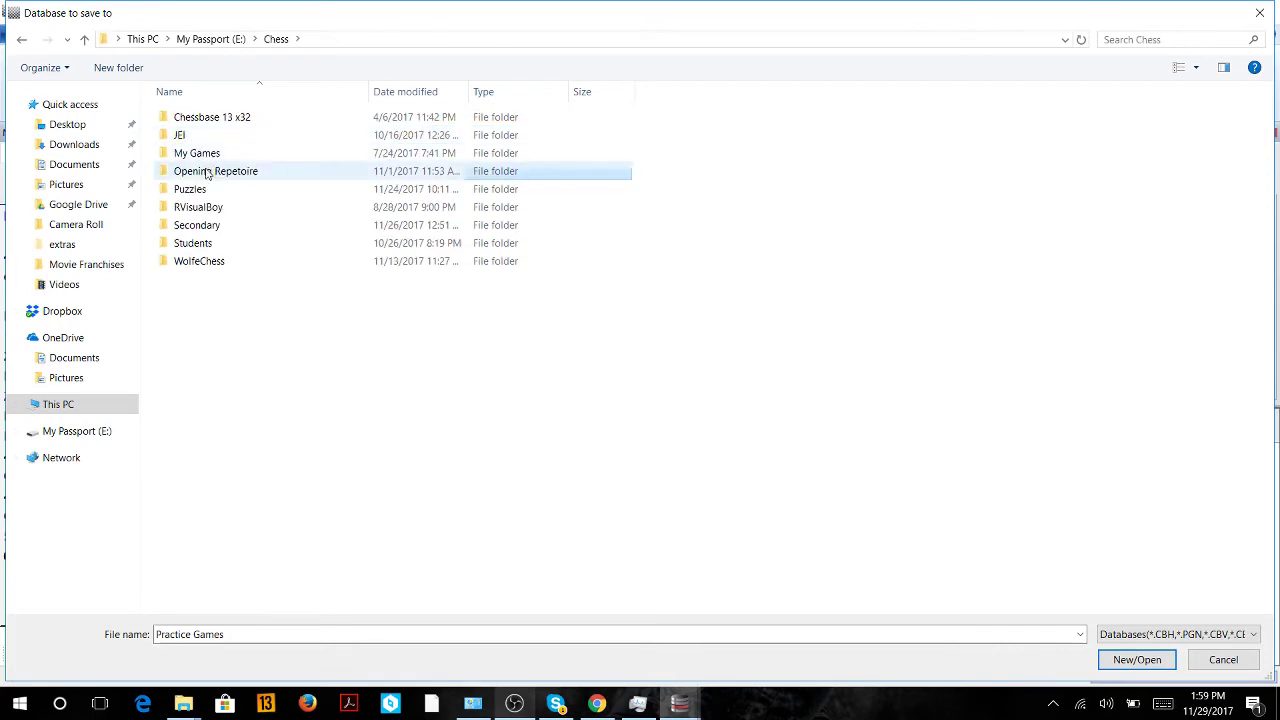
{"action": "double_click", "coordinate": [208, 171]}
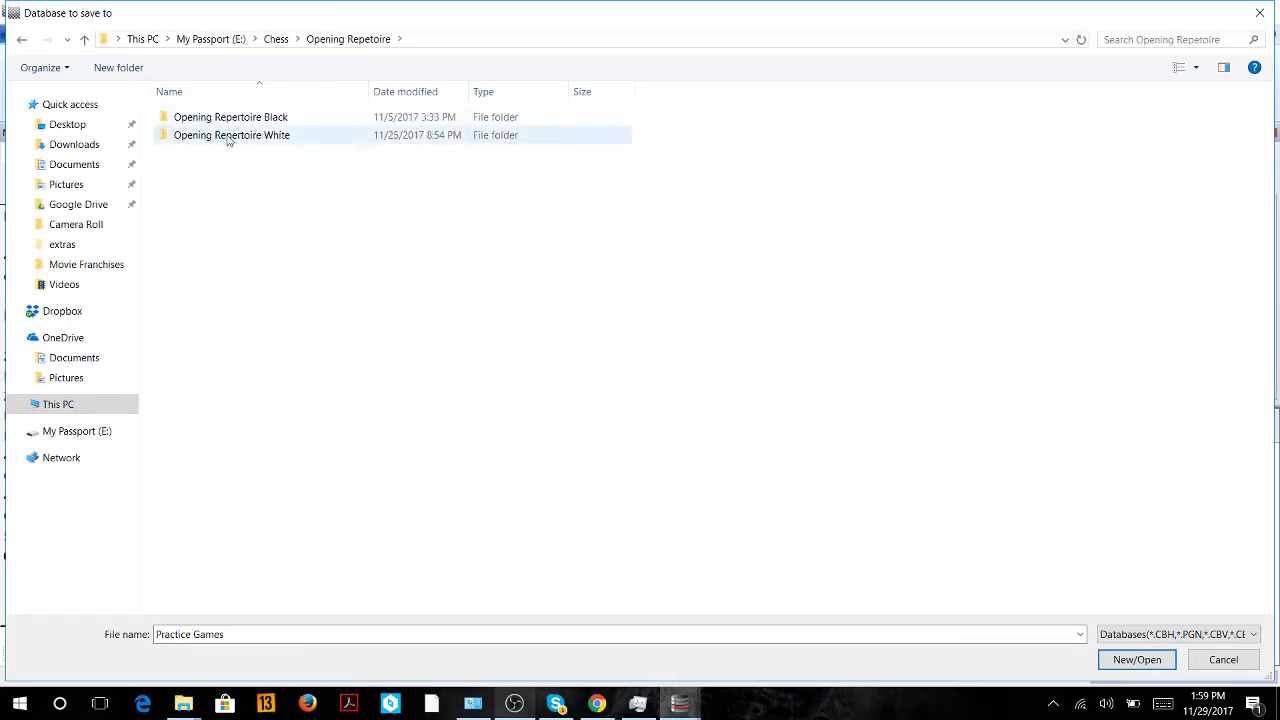
{"action": "left_click", "coordinate": [234, 124]}
{"action": "double_click", "coordinate": [234, 124]}
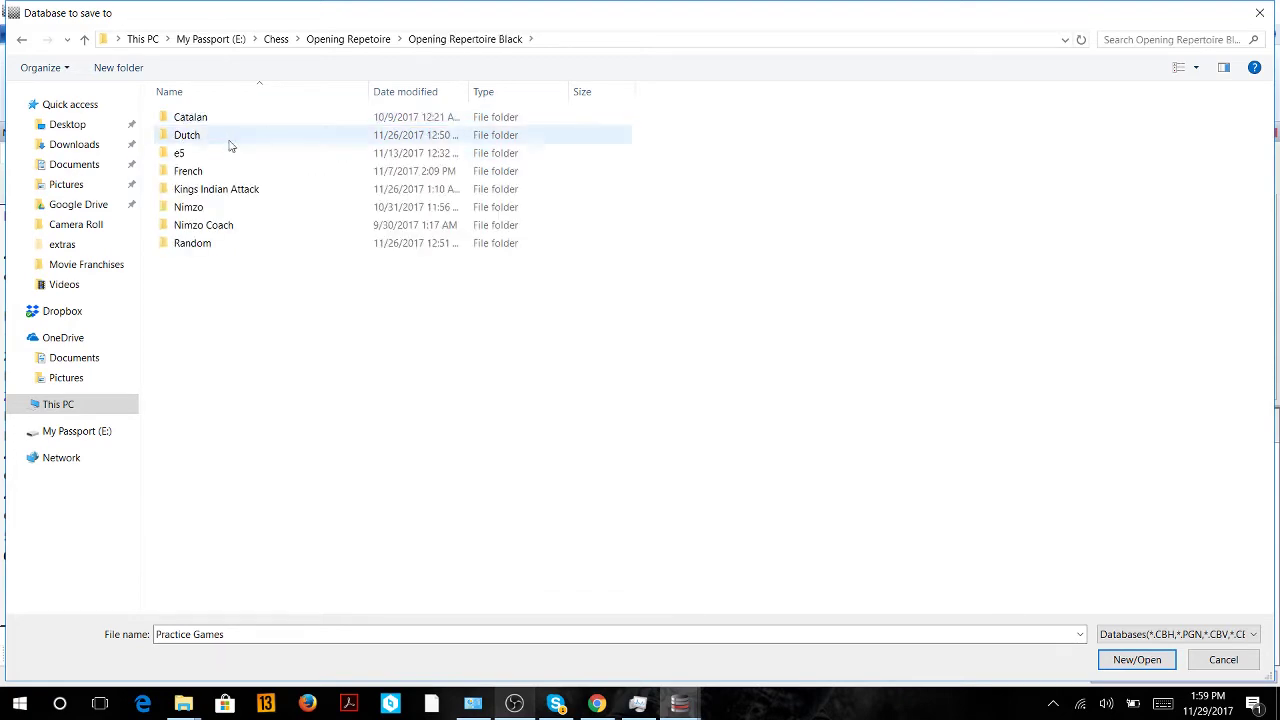
{"action": "double_click", "coordinate": [236, 208]}
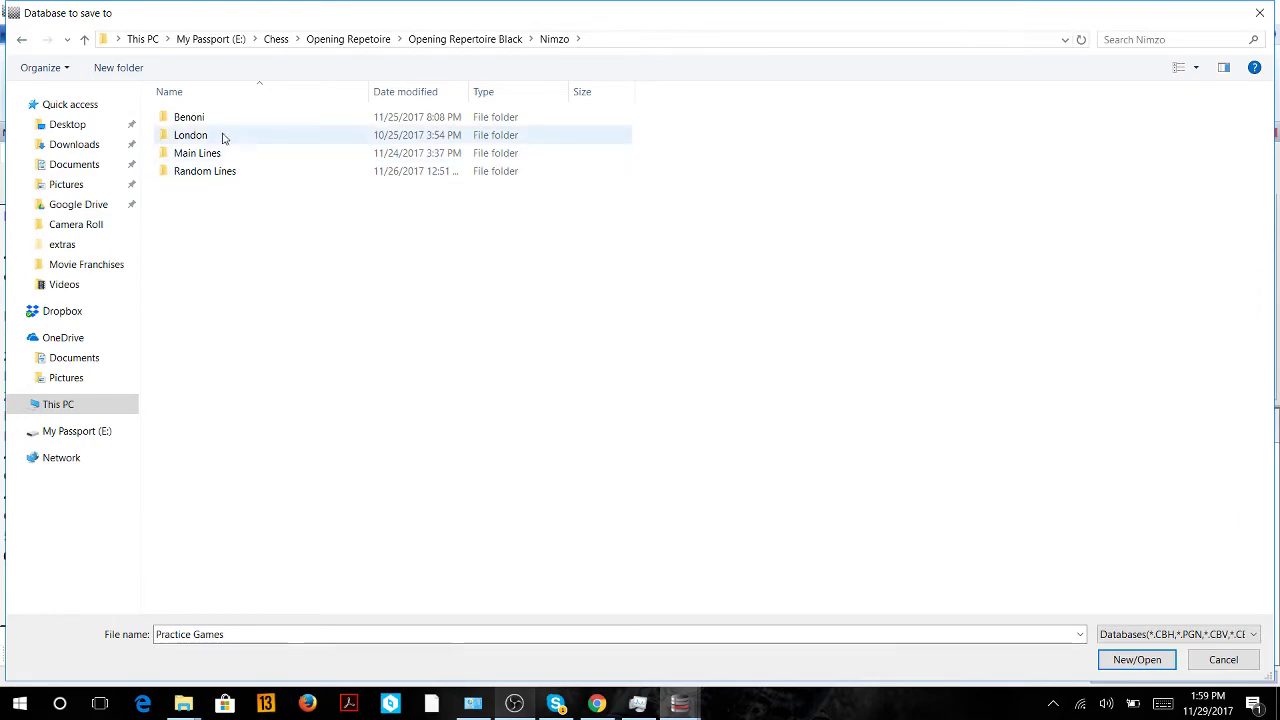
{"action": "double_click", "coordinate": [226, 158]}
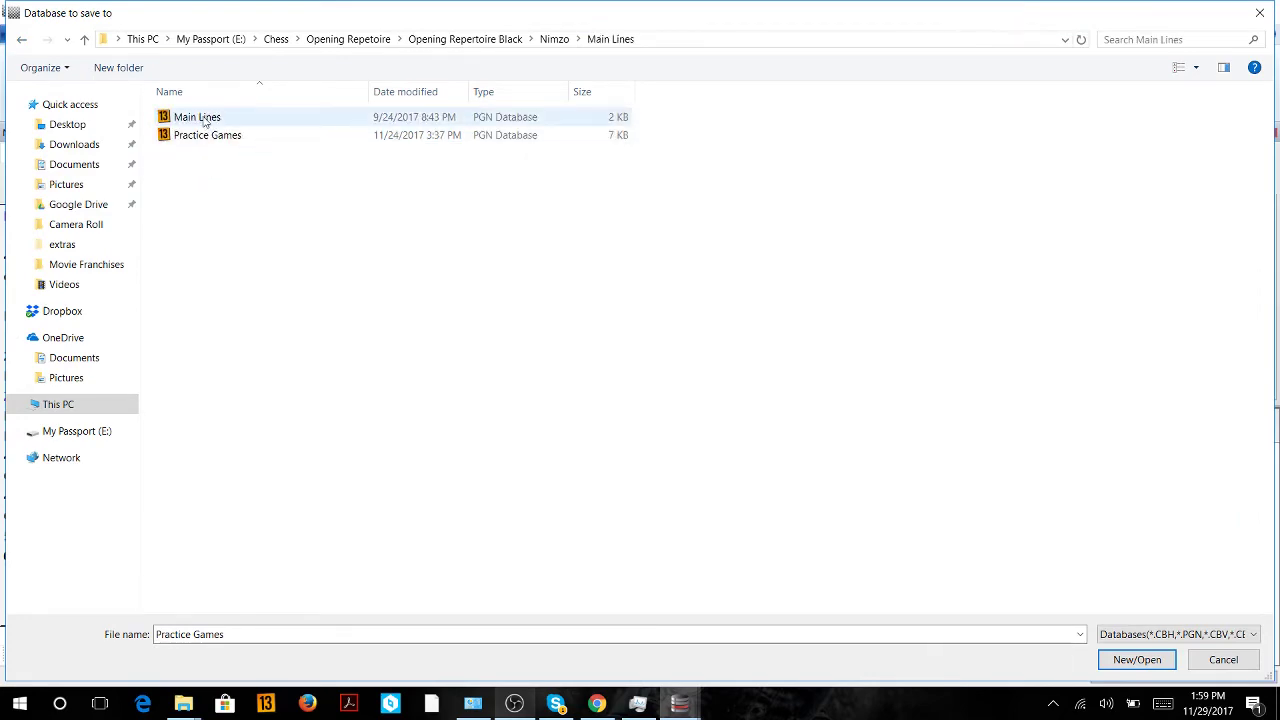
- Pick Practice Games in the Main Lines folder as the target database
{"action": "double_click", "coordinate": [222, 141]}
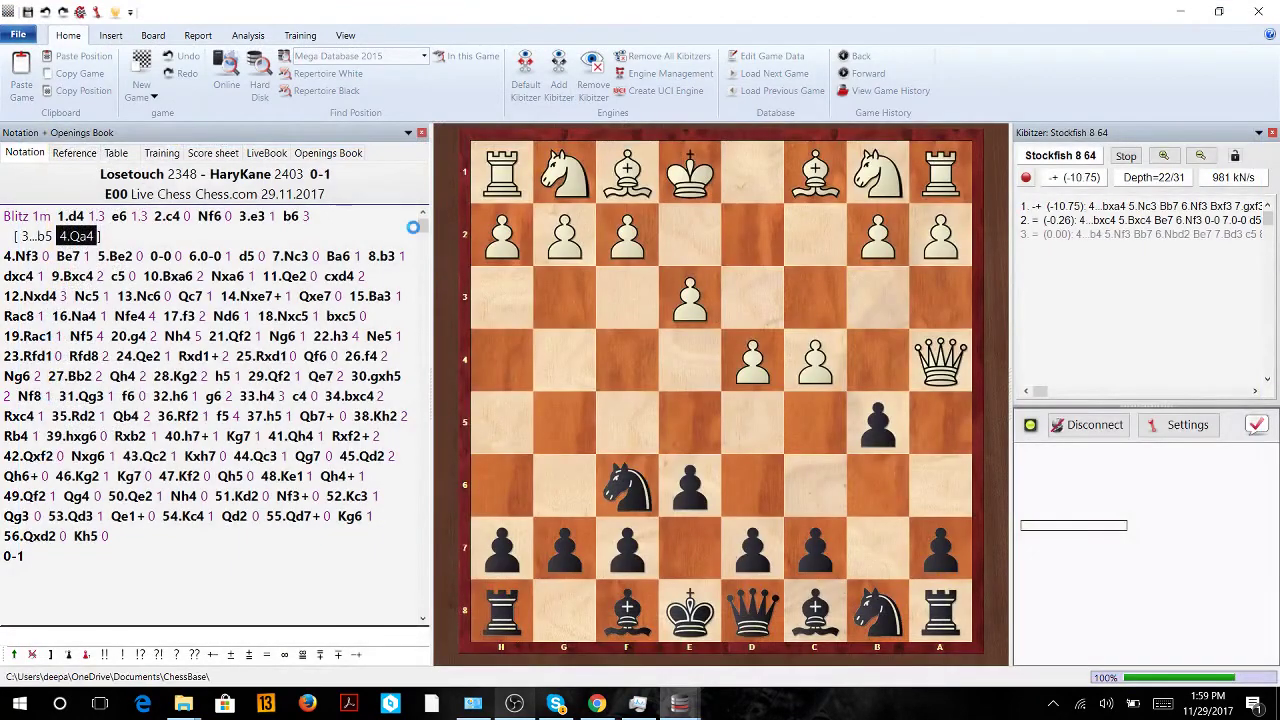